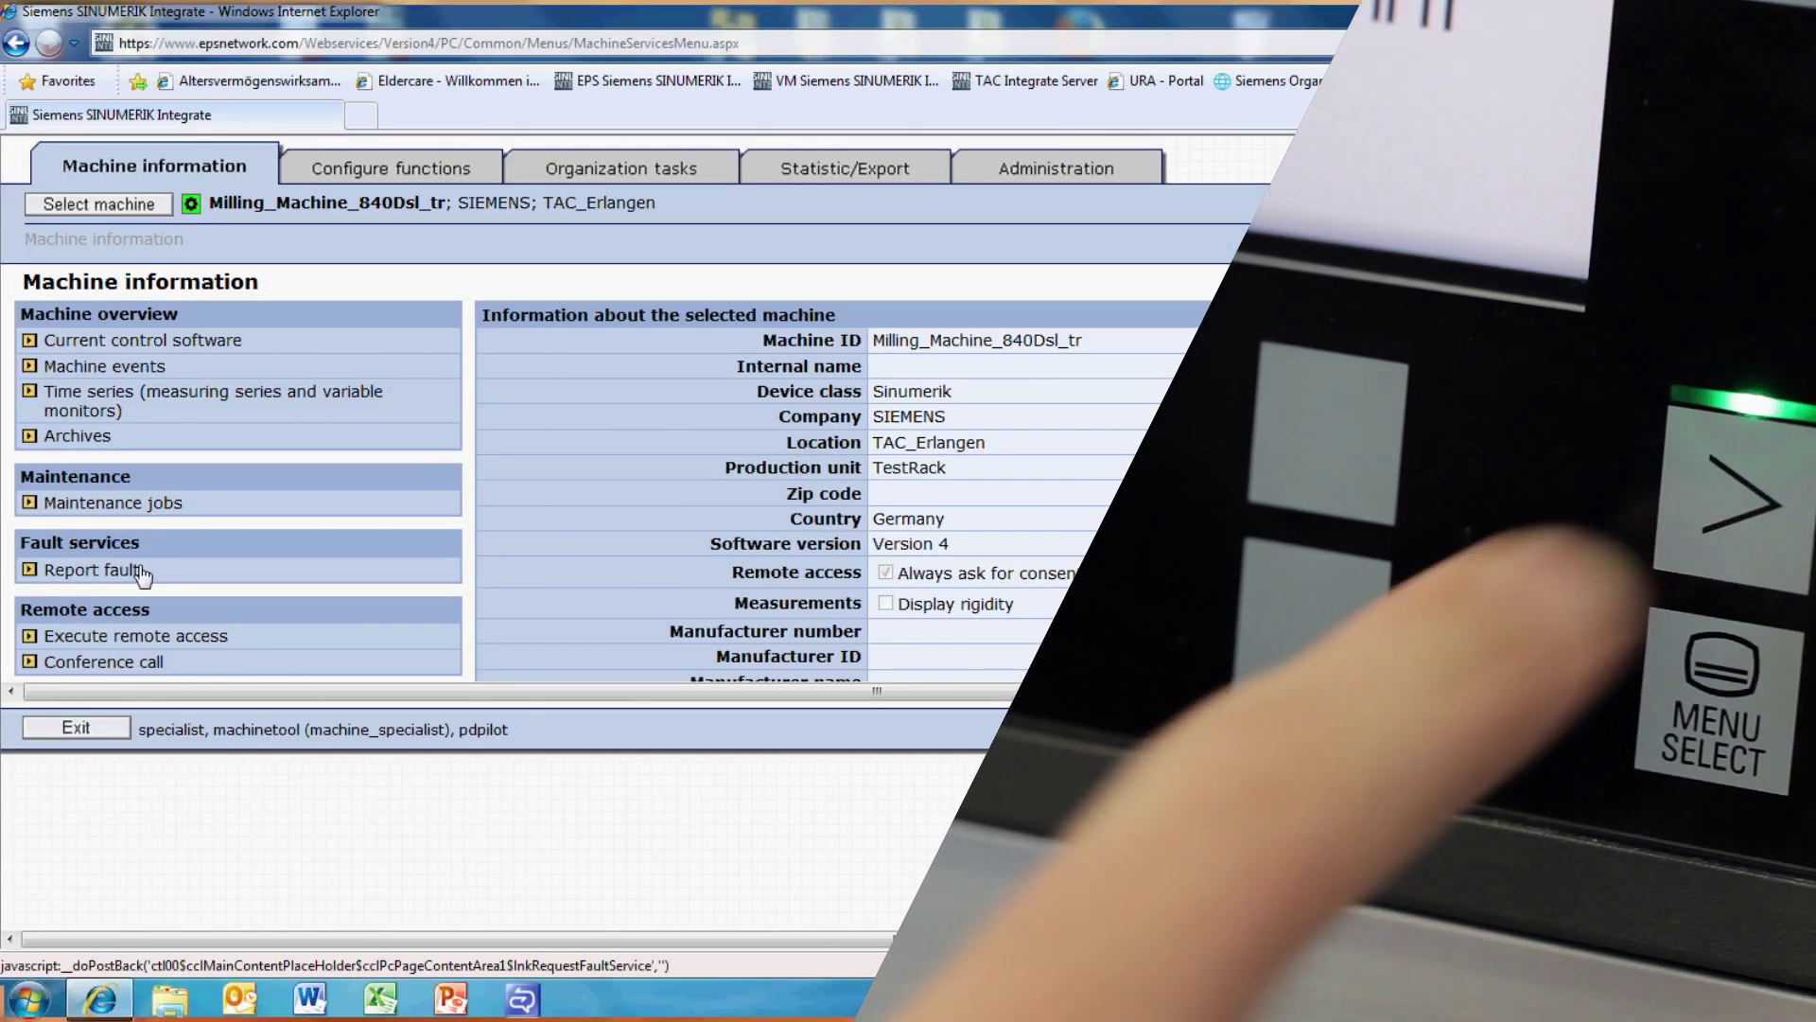
# Launch remote access to the Milling_Machine_840Dsl_tr machine from its Machine information page.
pyautogui.click(148, 642)
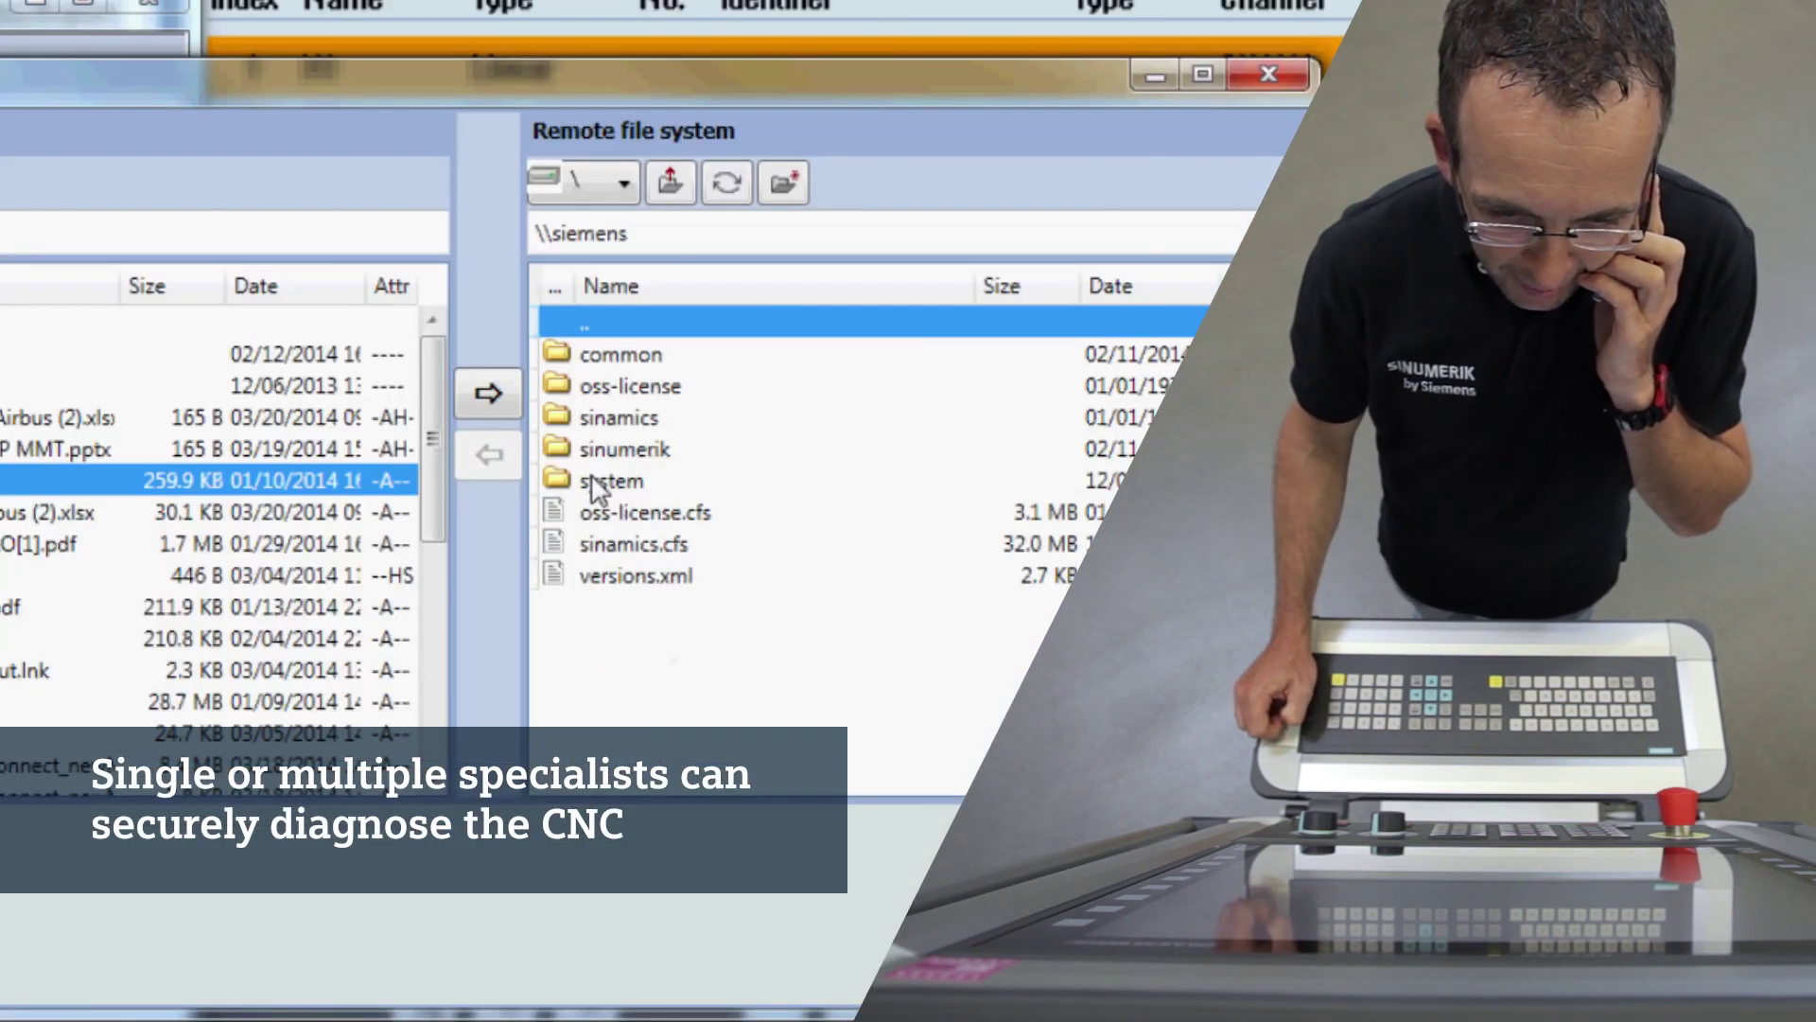
# Browse into the sinumerik folder in the Remote file system pane.
pyautogui.doubleClick(610, 453)
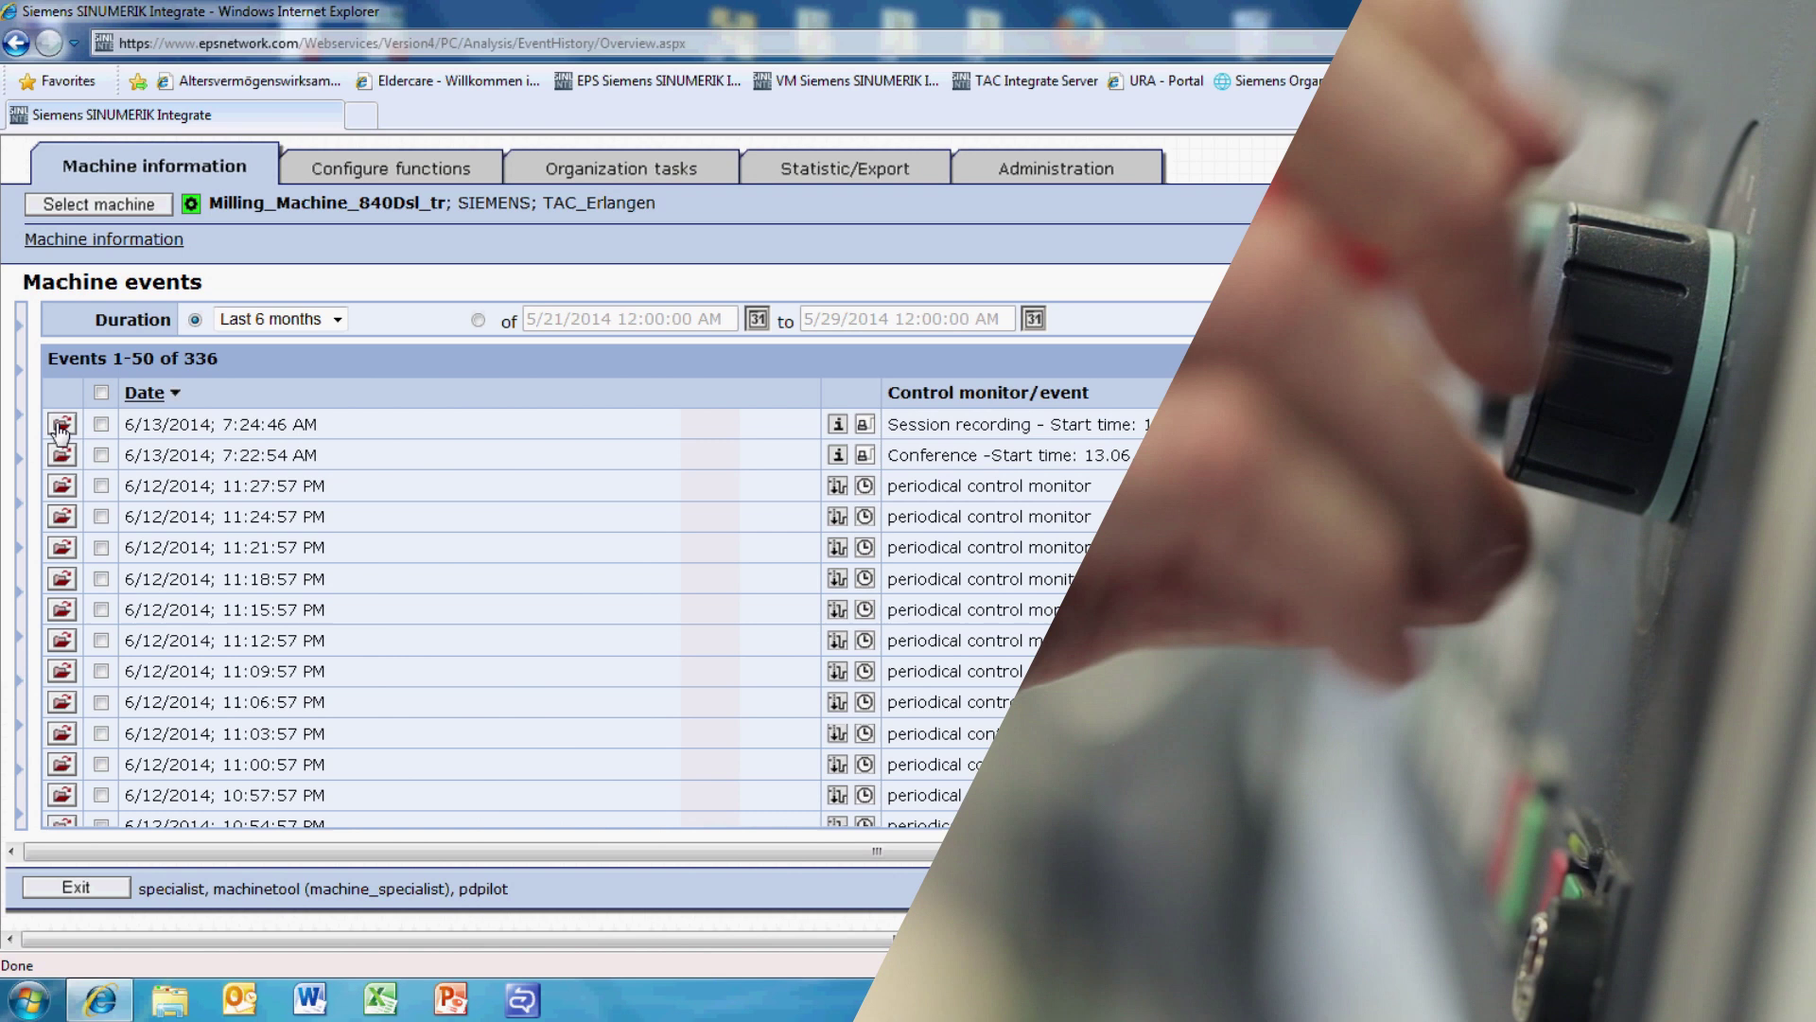
# Download the latest Session recording event as MPEG and open the file.
pyautogui.click(61, 423)
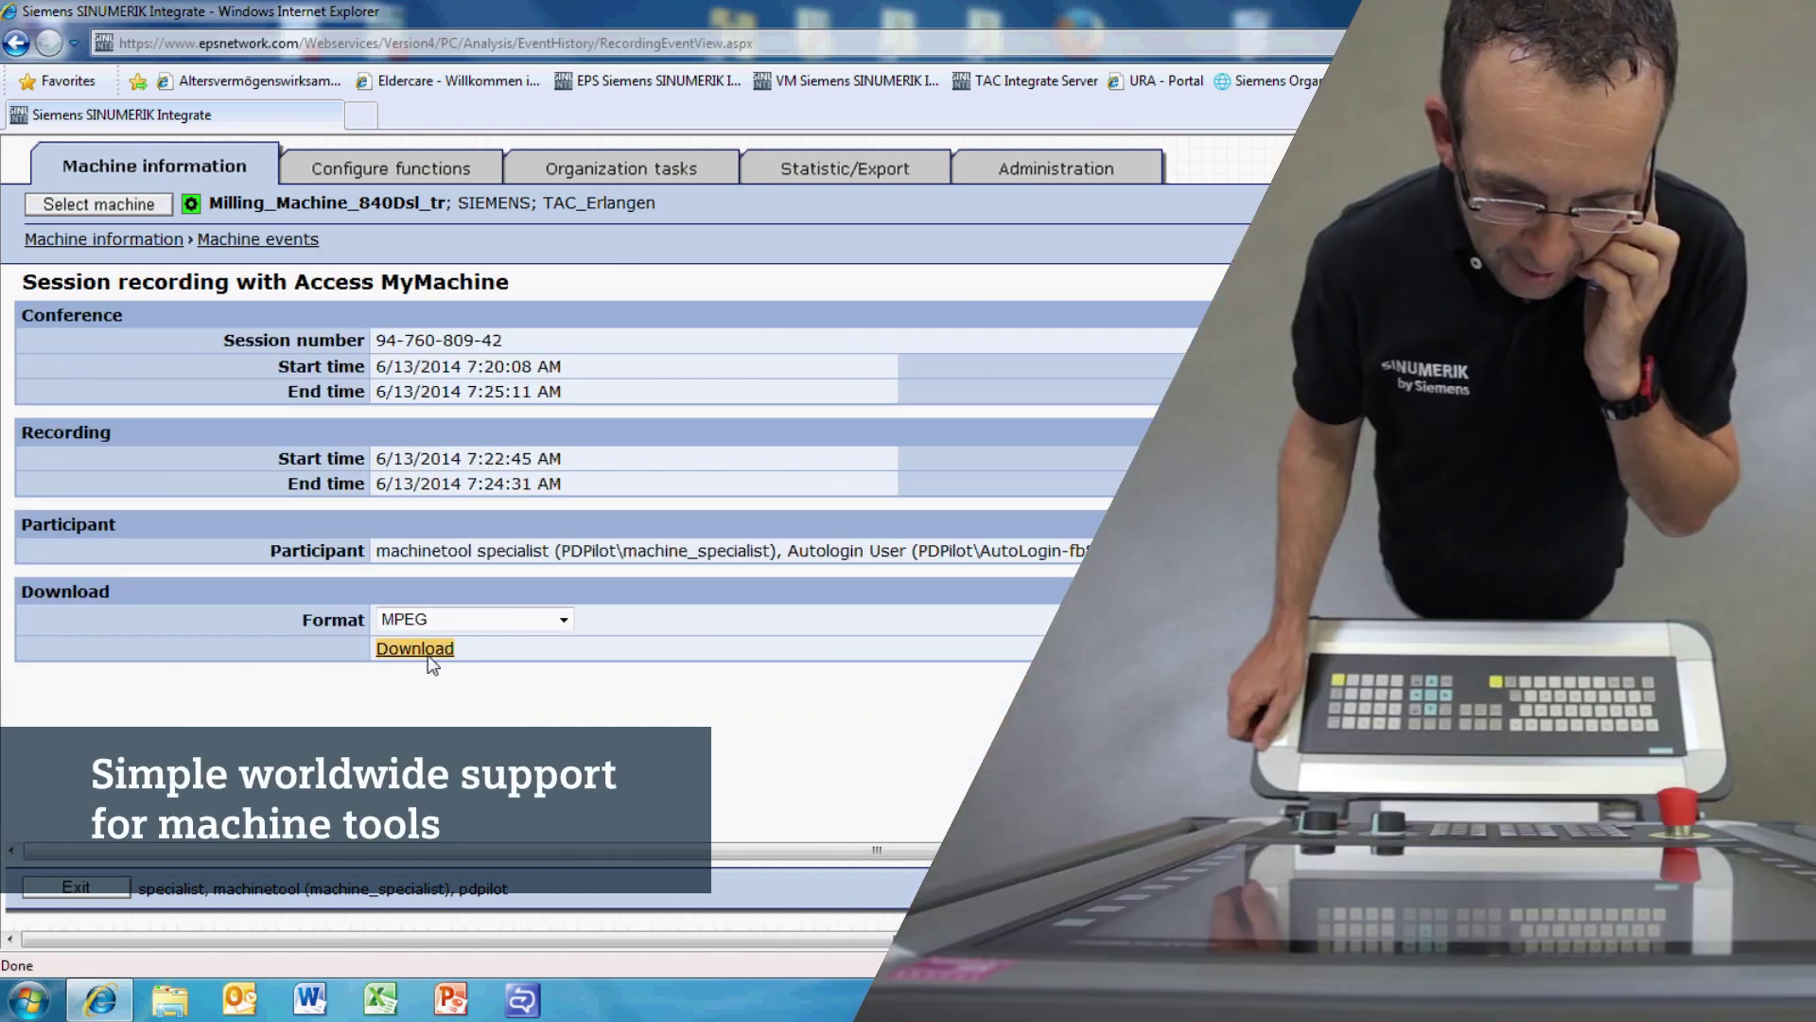
pyautogui.click(414, 648)
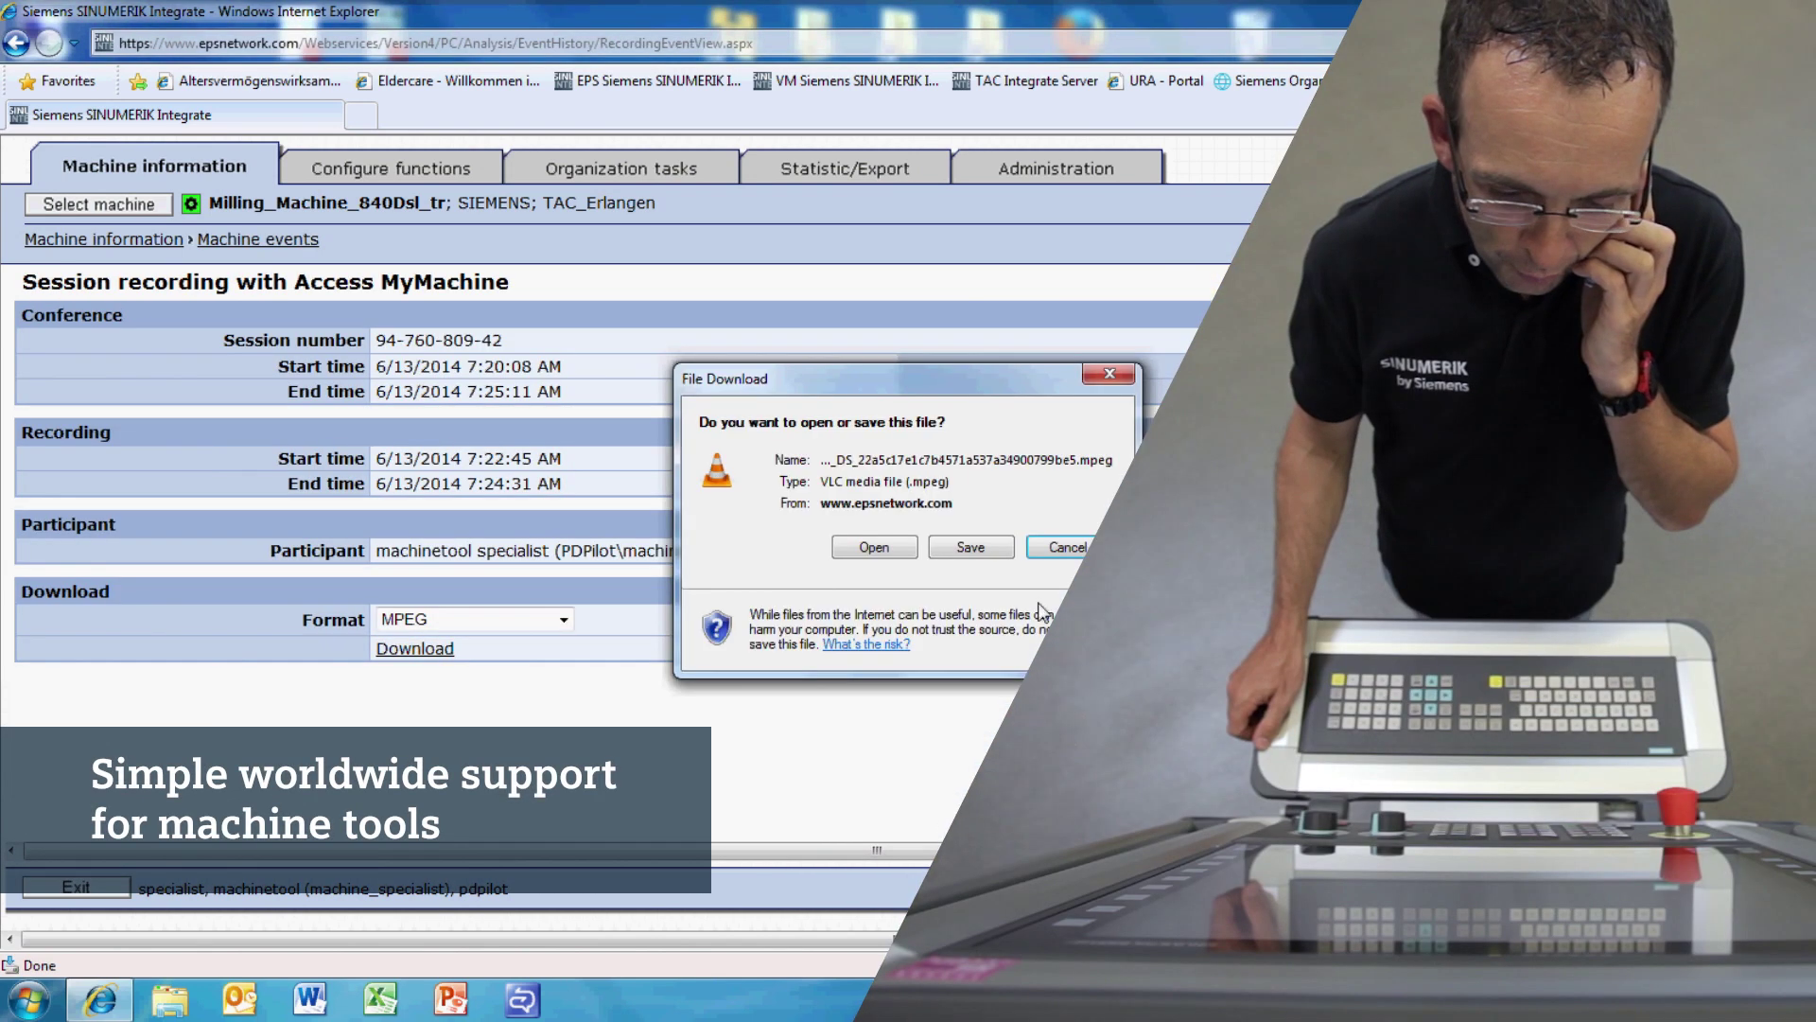
pyautogui.click(876, 549)
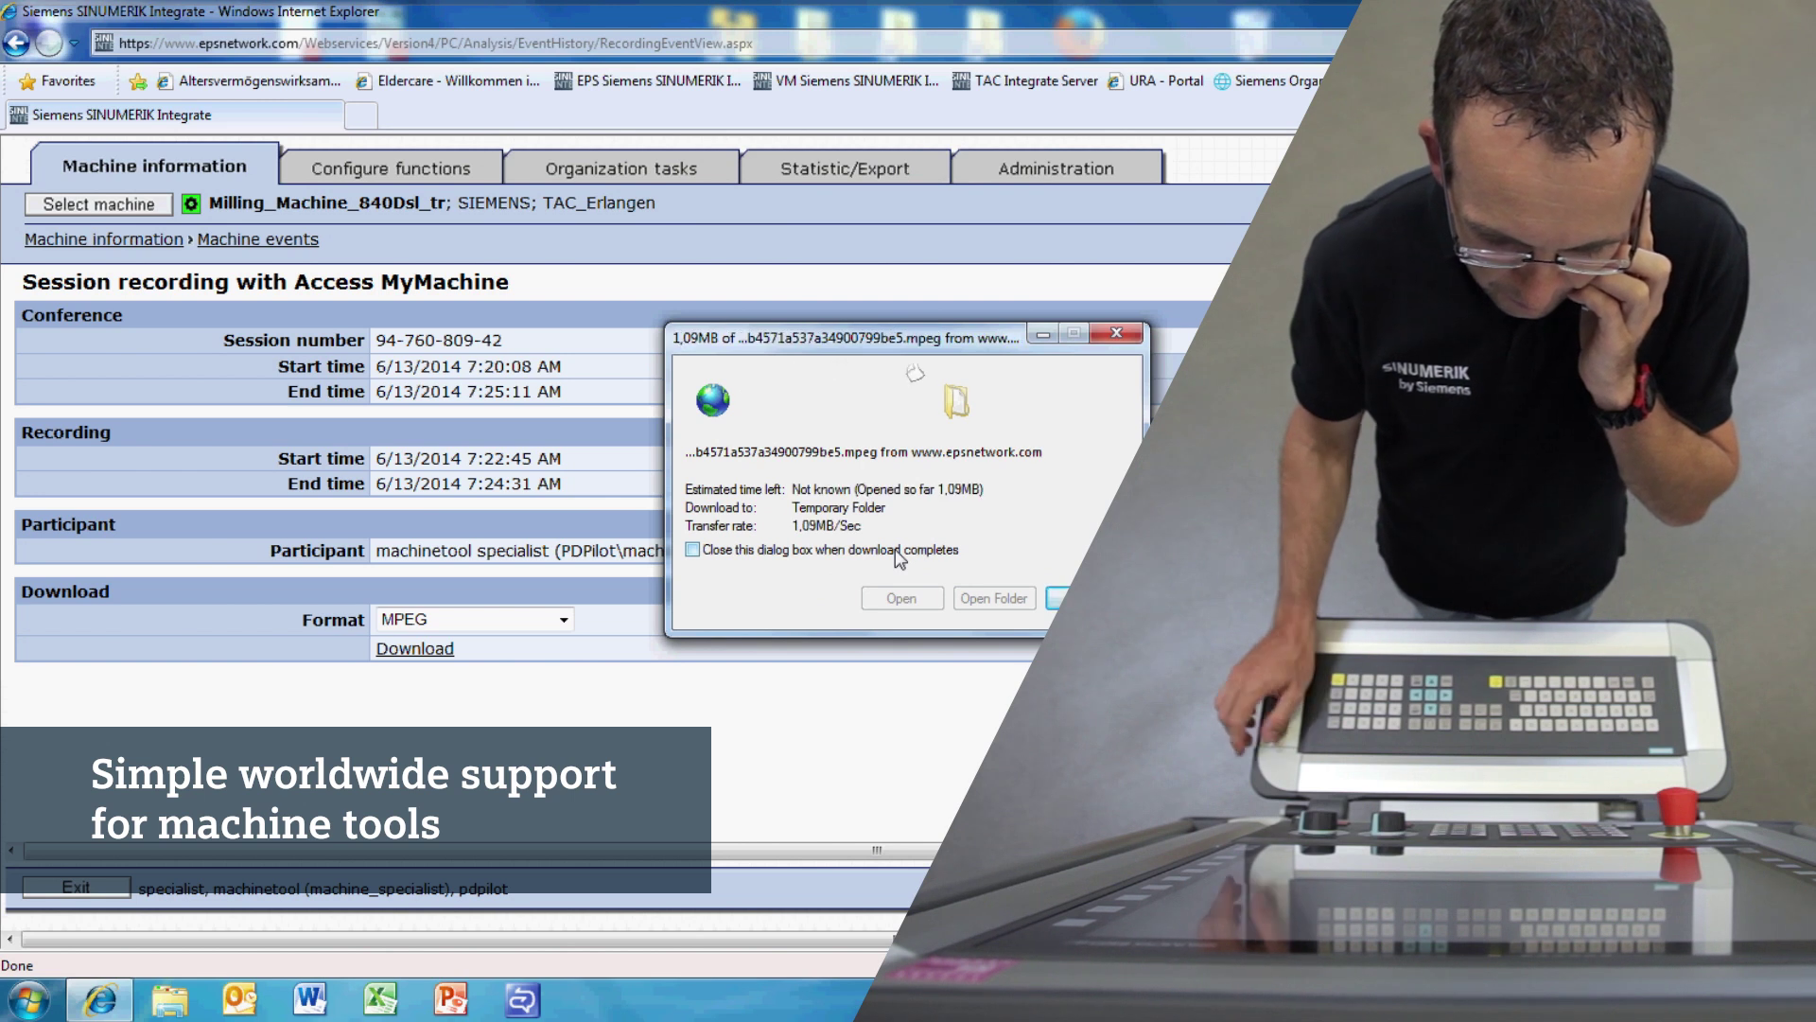